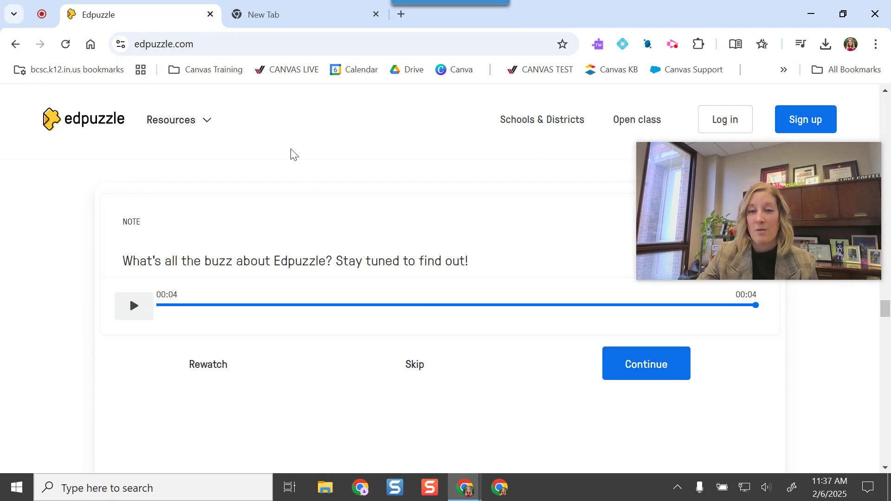
Replay the demo note's audio from 0:00, then scroll down to the 02:13 demo video player
click(226, 305)
click(141, 314)
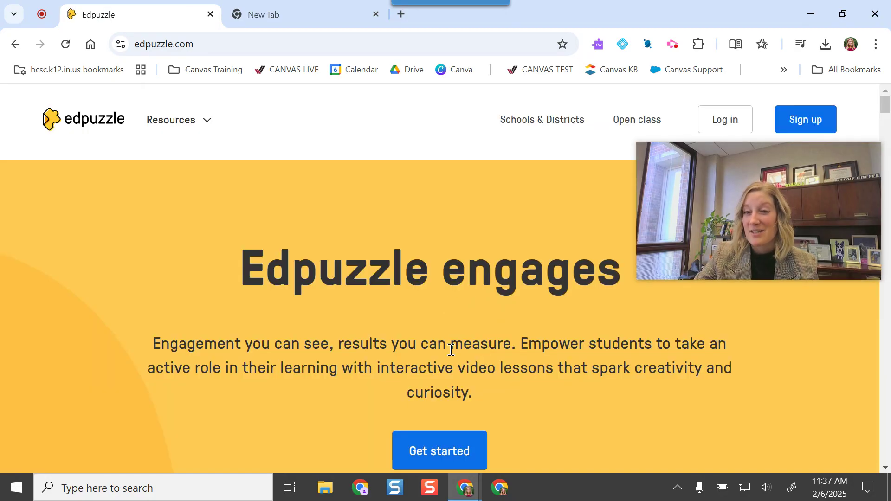
scroll(451, 351, down, 20)
scroll(511, 332, down, 20)
scroll(519, 330, down, 5)
scroll(522, 332, up, 15)
scroll(529, 324, up, 20)
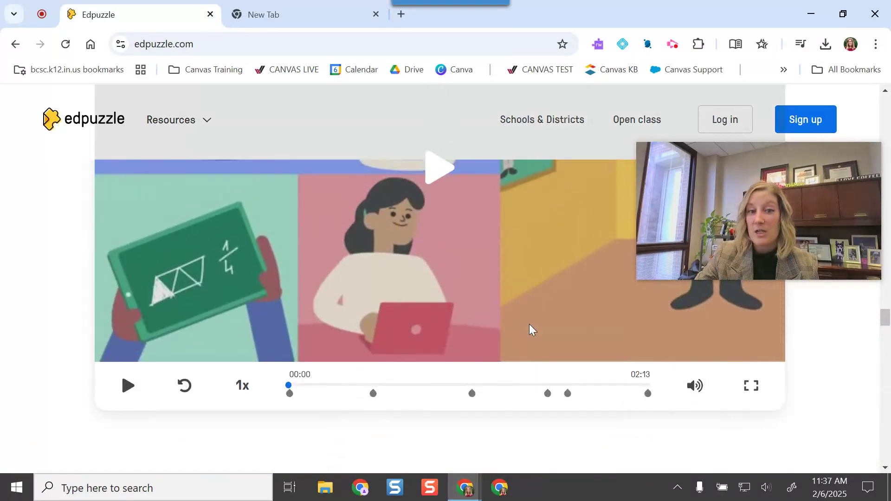
Start the demo video and play the note's audio so Live Caption transcribes it in English
click(141, 393)
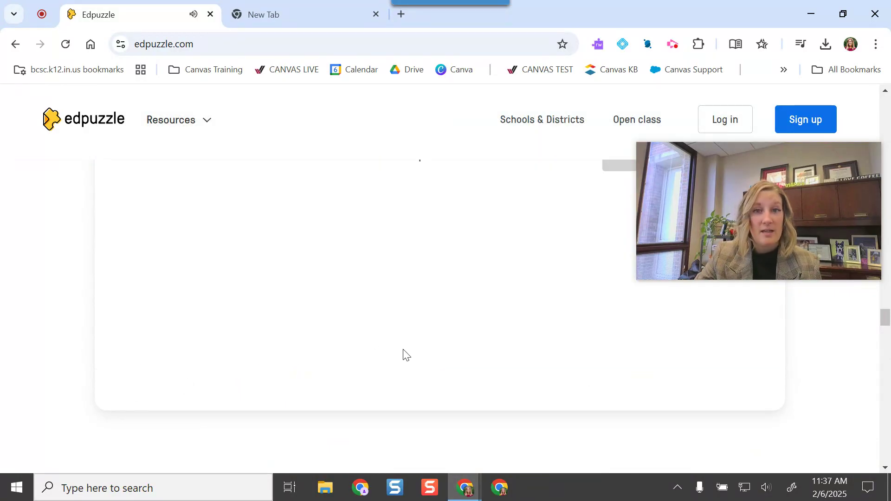
scroll(371, 362, up, 3)
click(133, 306)
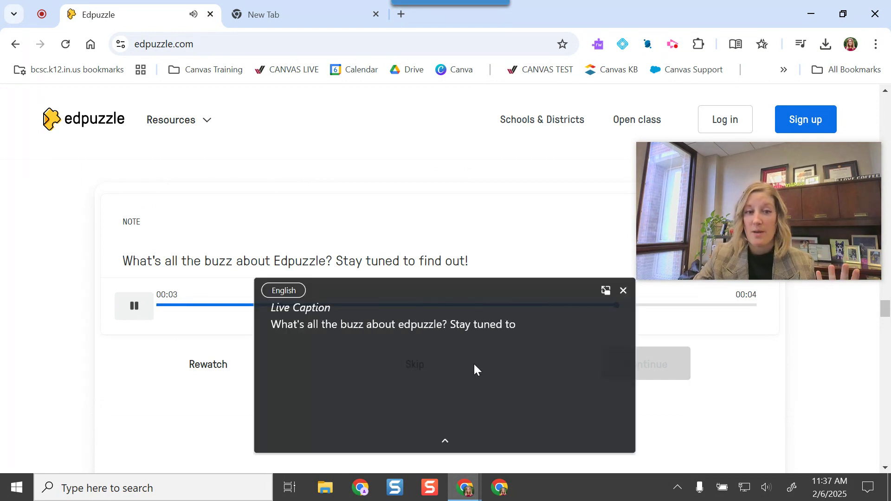
Collapse the Live Caption box, move it below the note card, and go to the new tab
click(444, 441)
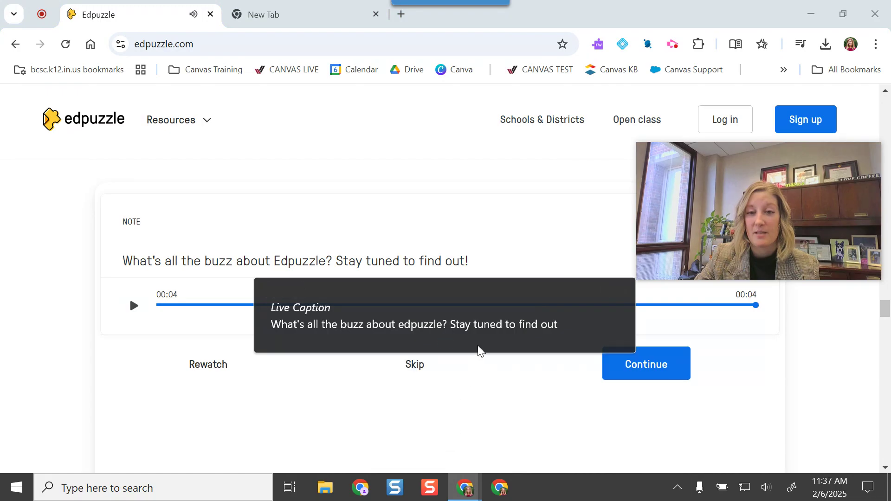
drag(470, 286, 483, 408)
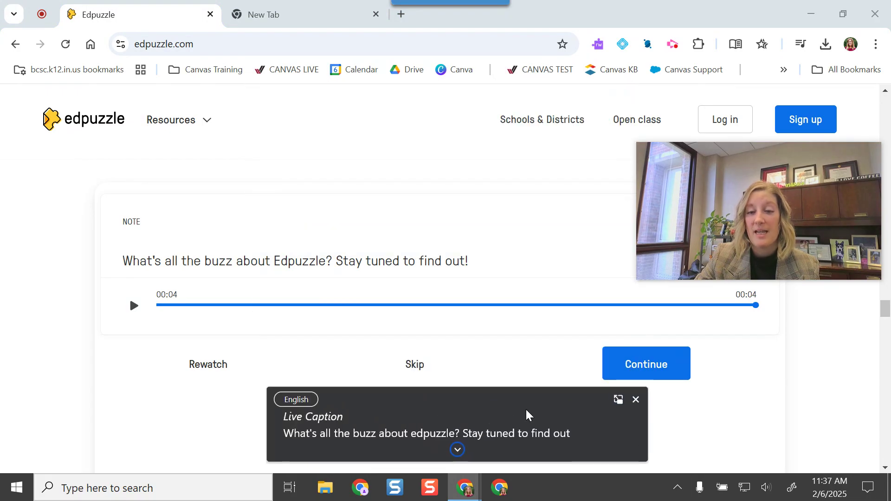
click(263, 4)
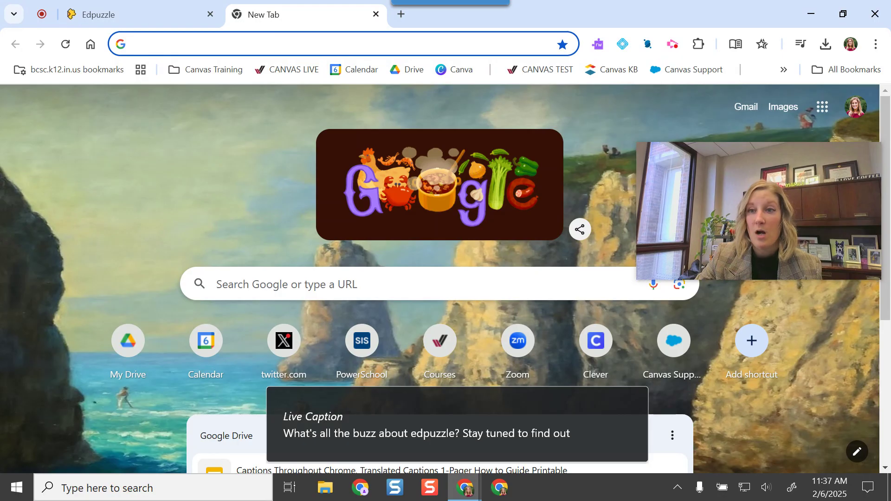
Open Chrome's Settings page from the three-dot menu in the second tab
click(876, 45)
click(580, 103)
drag(667, 149, 601, 46)
click(876, 44)
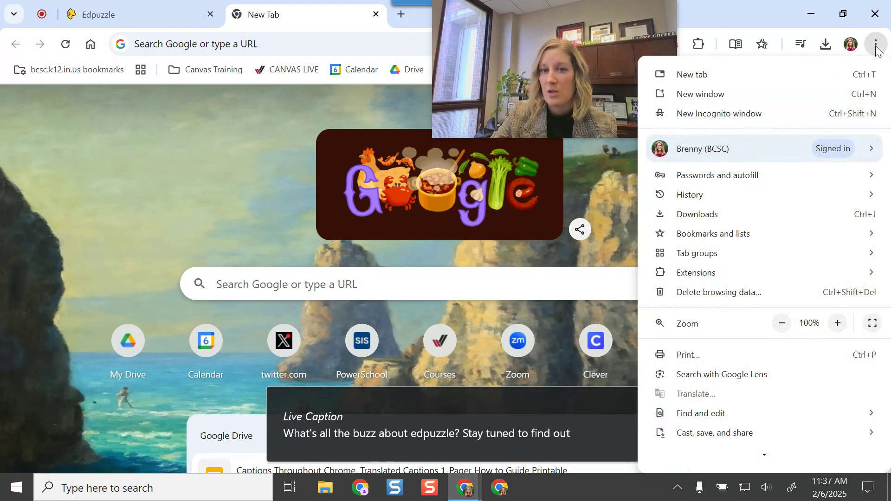
mouse_move(823, 152)
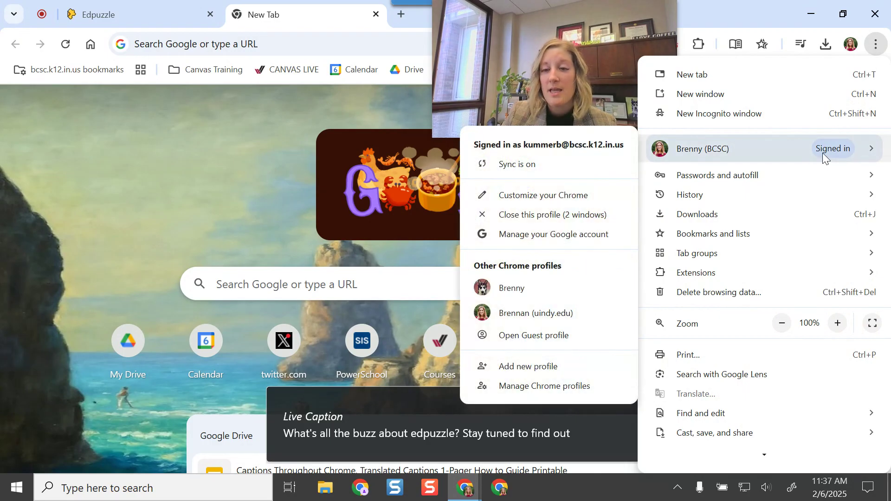
scroll(889, 357, down, 2)
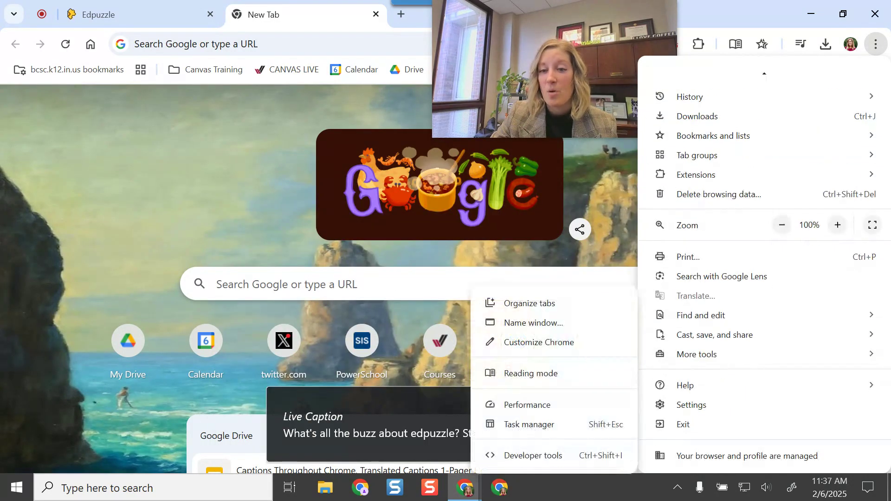
click(703, 404)
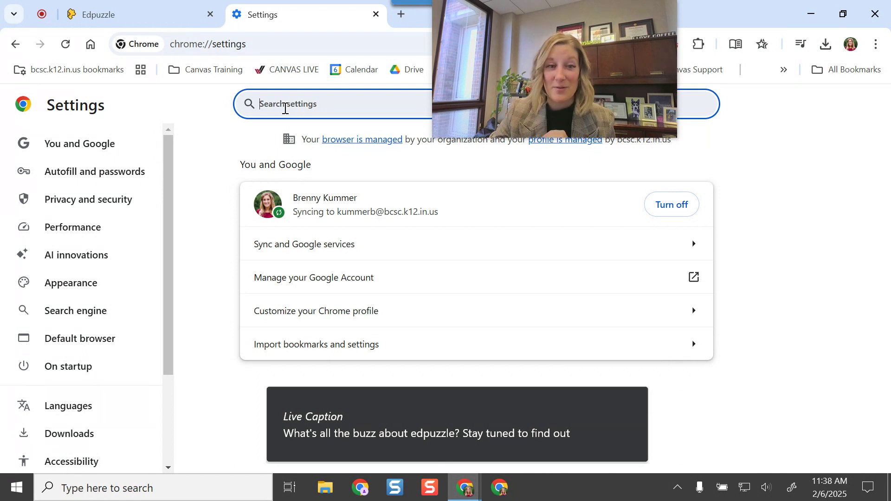
Turn on Live Translate to Spanish in Accessibility settings, then return to the Edpuzzle tab
scroll(97, 242, down, 3)
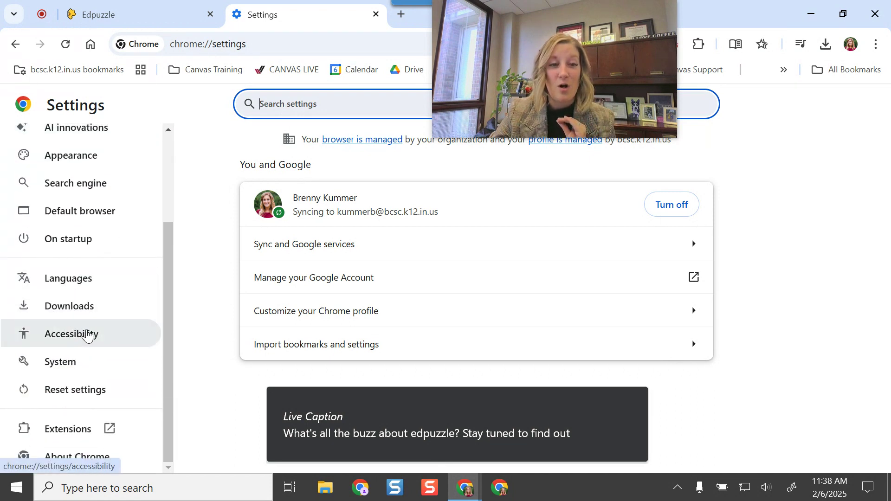
click(77, 340)
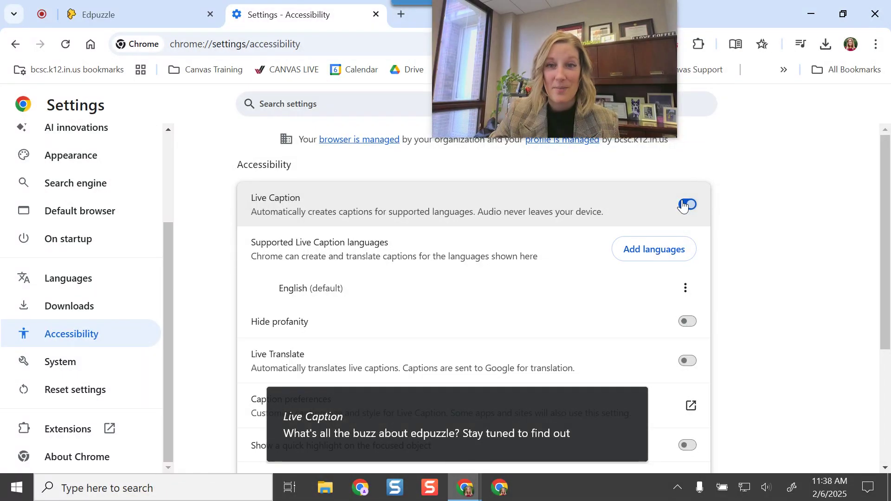
scroll(572, 278, down, 3)
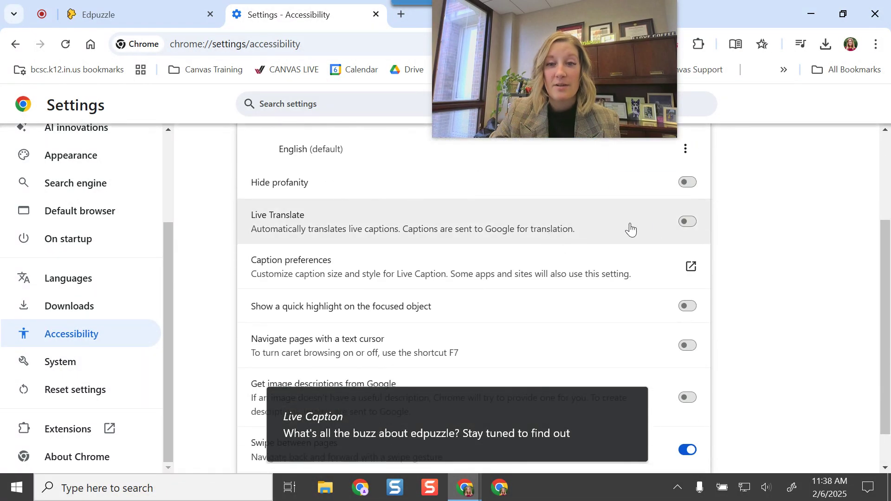
click(685, 223)
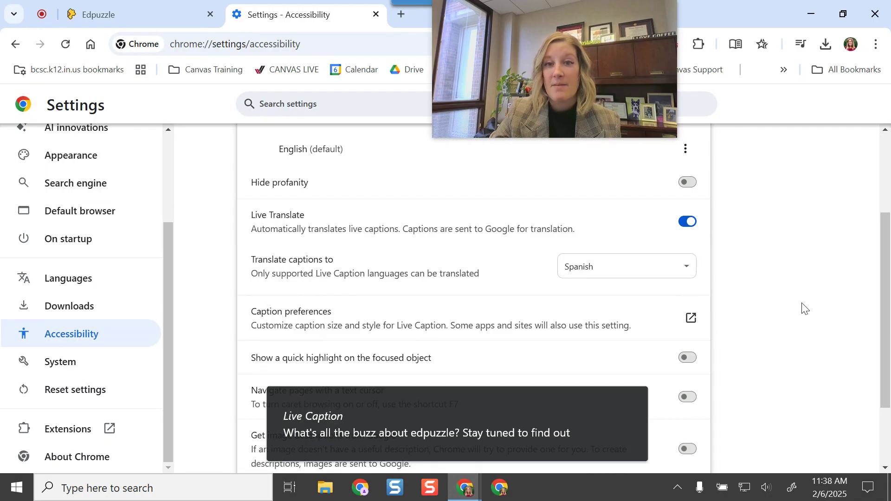
click(165, 15)
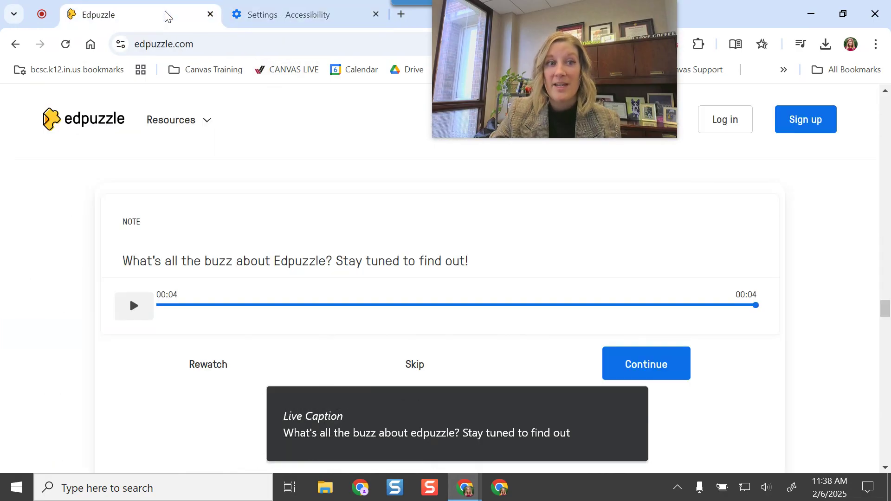
Reload the Edpuzzle page and start the demo video
click(66, 42)
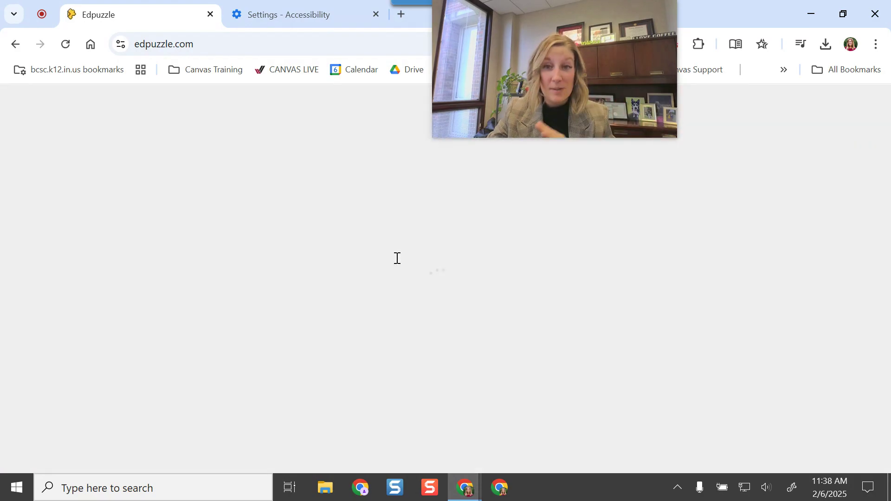
scroll(443, 292, down, 10)
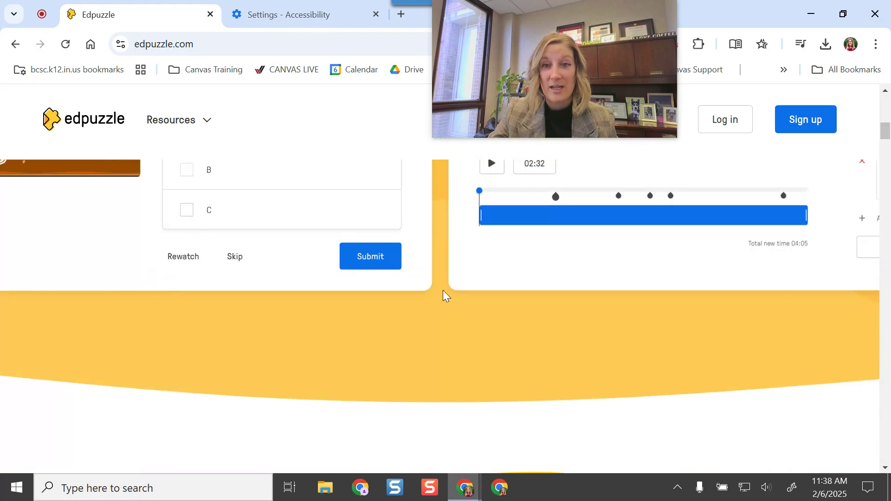
scroll(442, 292, down, 10)
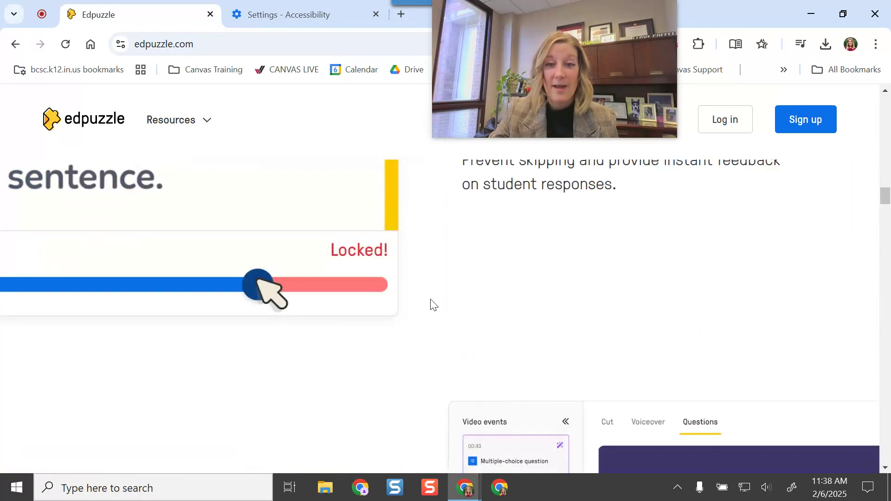
scroll(444, 306, down, 10)
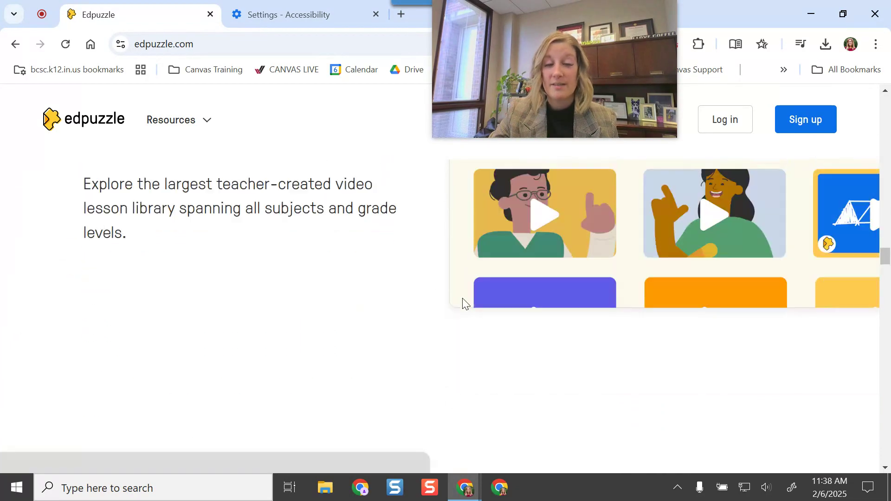
scroll(466, 301, down, 10)
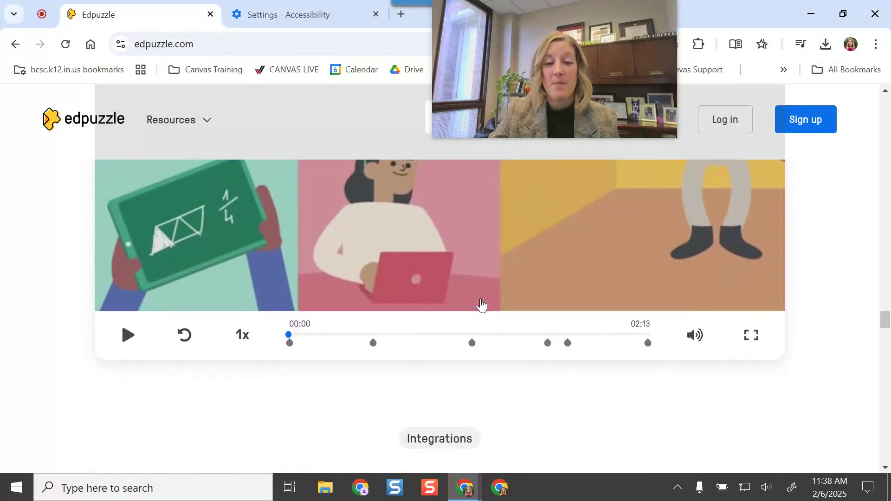
scroll(481, 300, up, 6)
scroll(202, 279, down, 3)
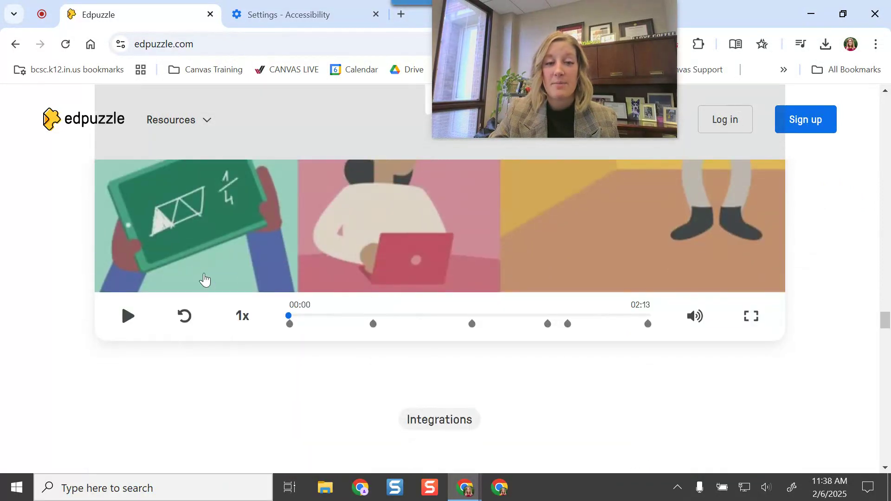
click(128, 316)
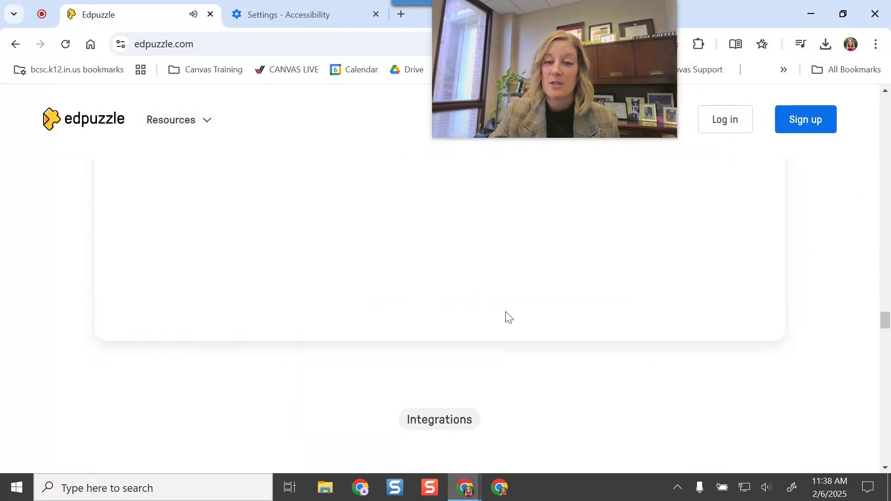
Play the note's audio so Live Caption shows a Spanish translation, then return to Accessibility settings
scroll(492, 323, up, 3)
scroll(481, 326, up, 4)
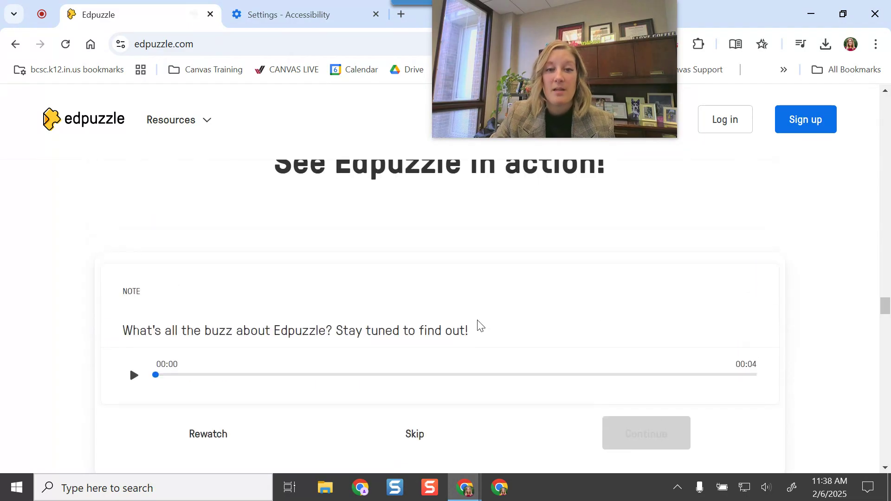
click(134, 377)
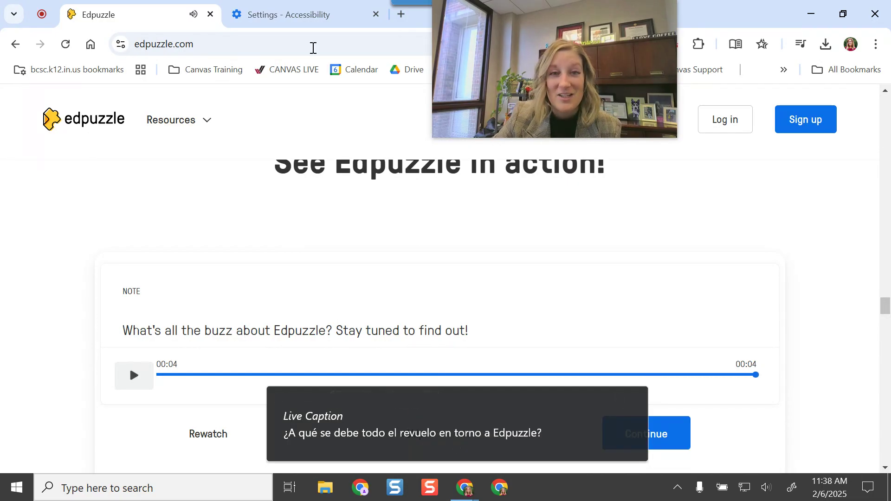
click(333, 4)
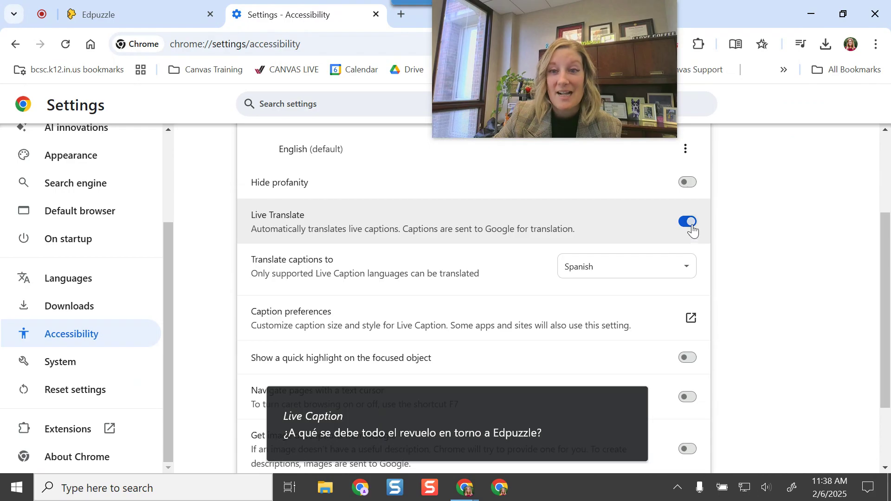
Turn Live Translate off after confirming Spanish is still the caption translation language
click(690, 228)
click(686, 222)
click(646, 266)
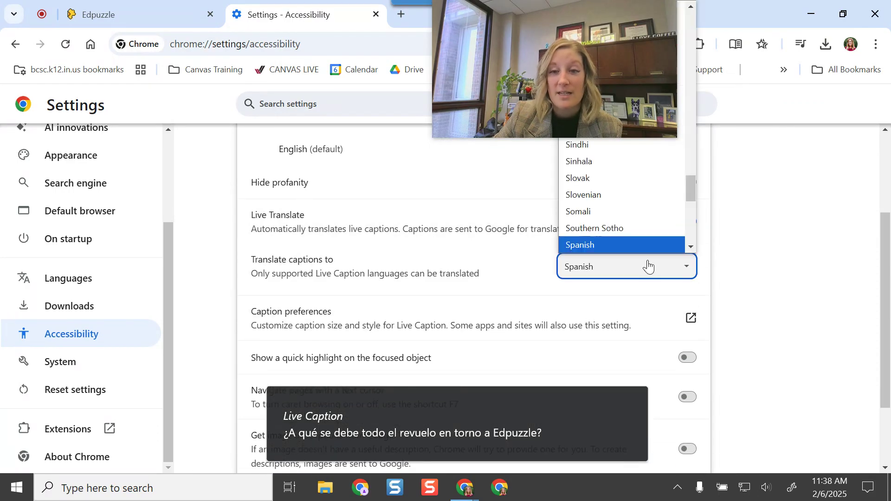
click(745, 266)
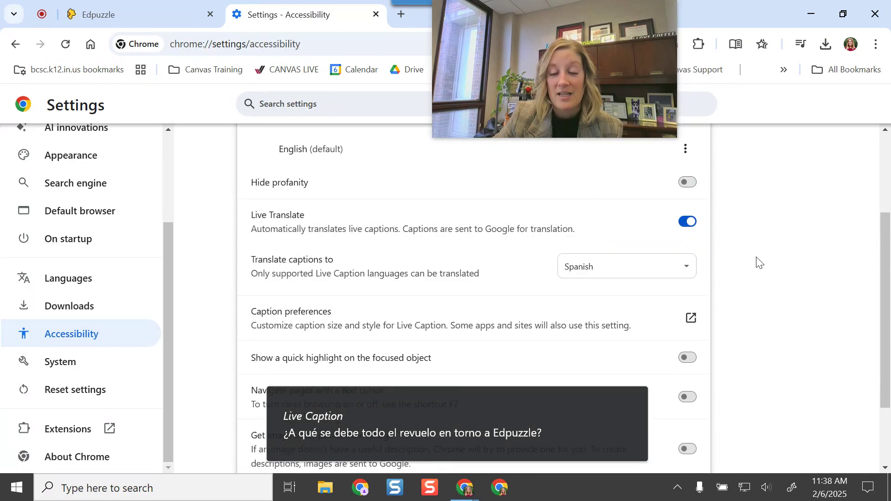
click(685, 232)
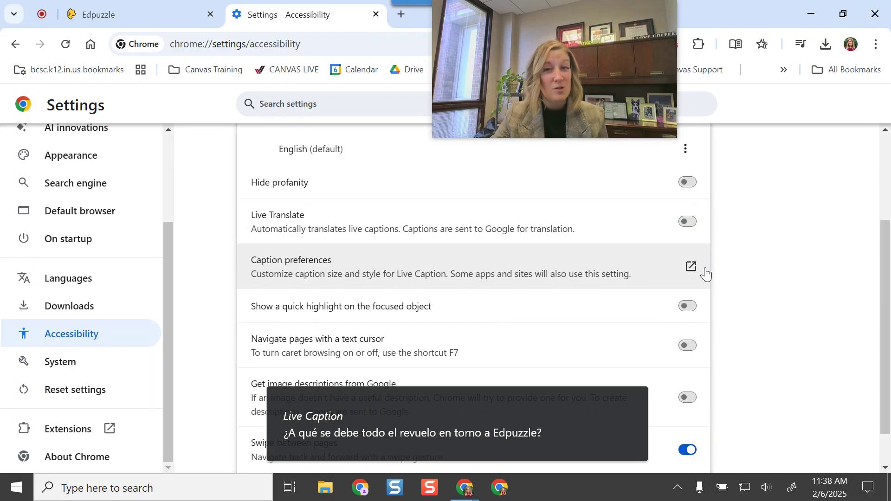